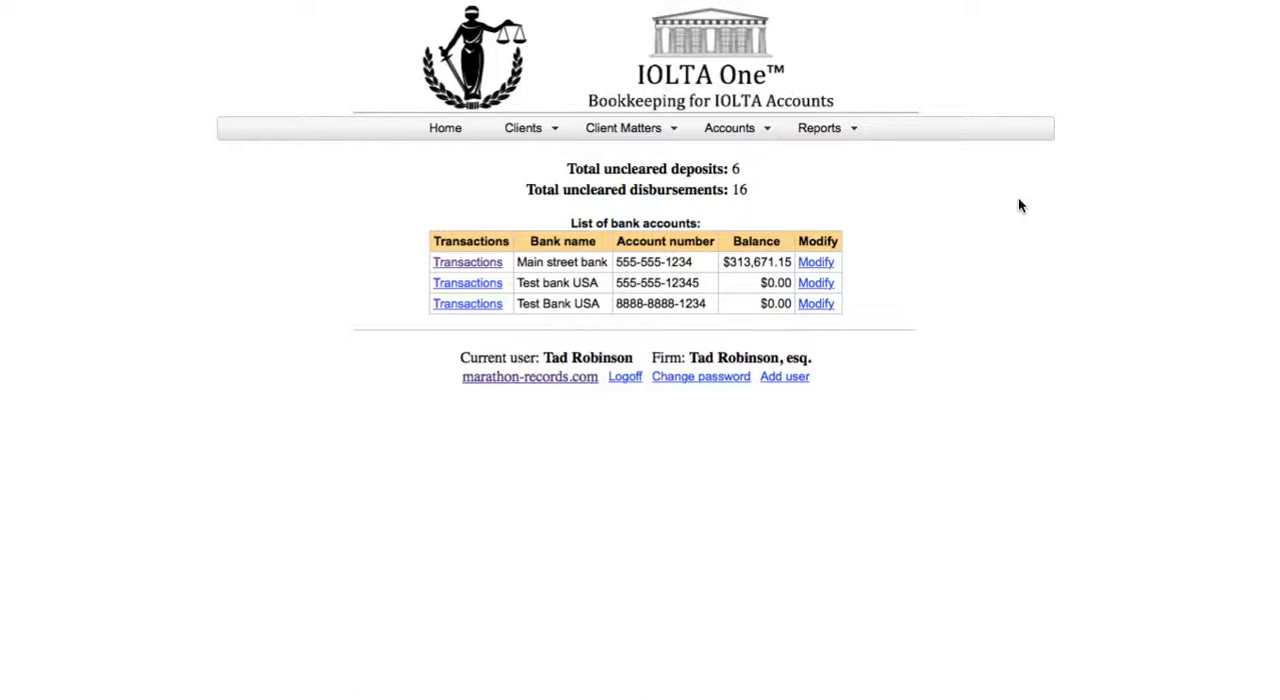
# Step: Open transaction entry for the current user's own client matter in the Main street bank account
pyautogui.click(830, 131)
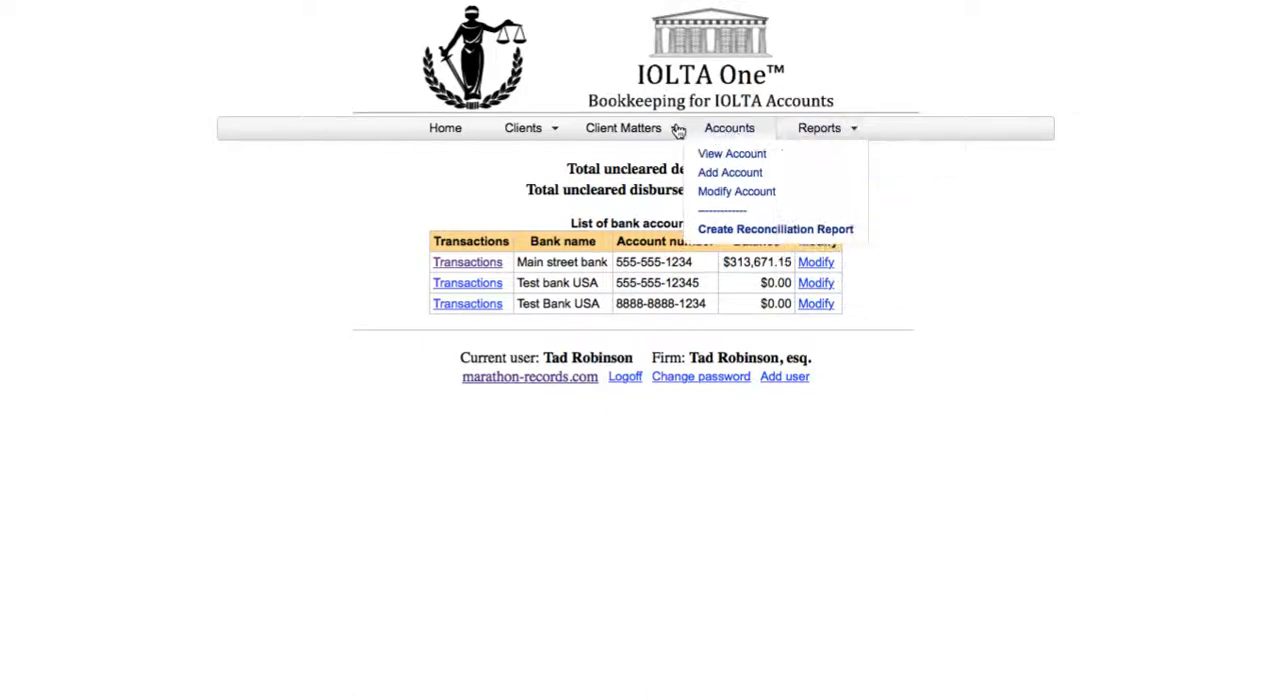
pyautogui.moveTo(655, 135)
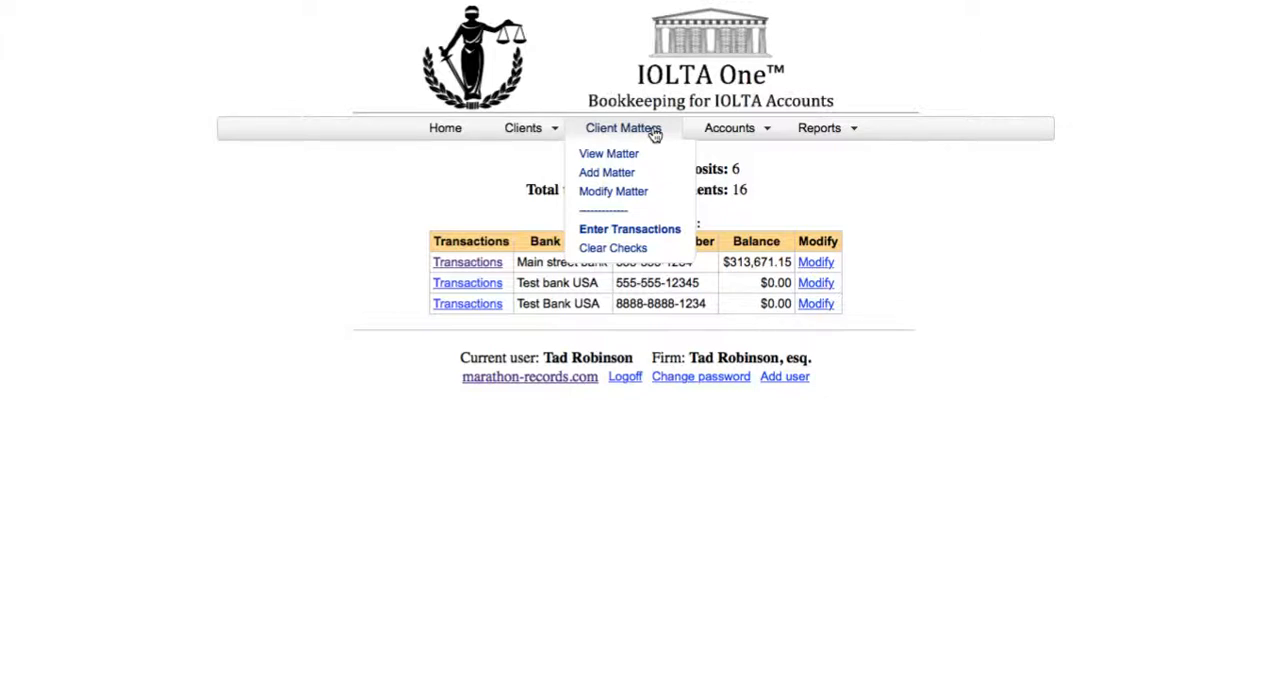
pyautogui.click(652, 231)
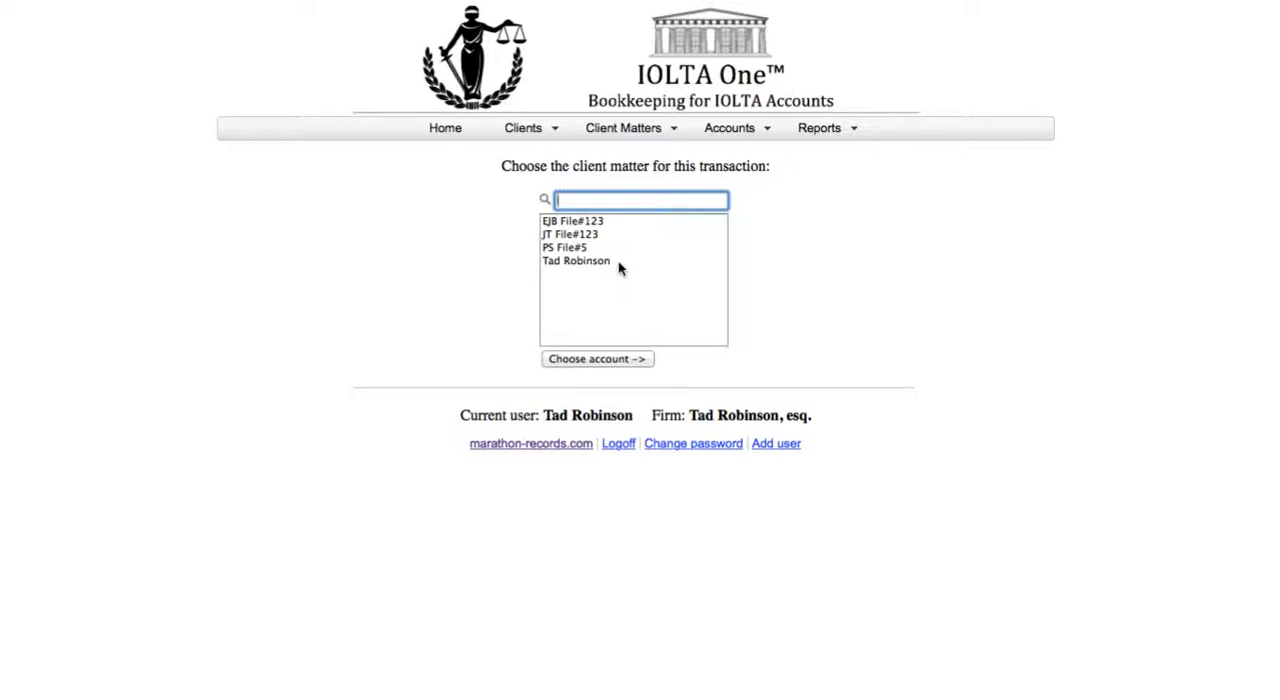
pyautogui.click(618, 262)
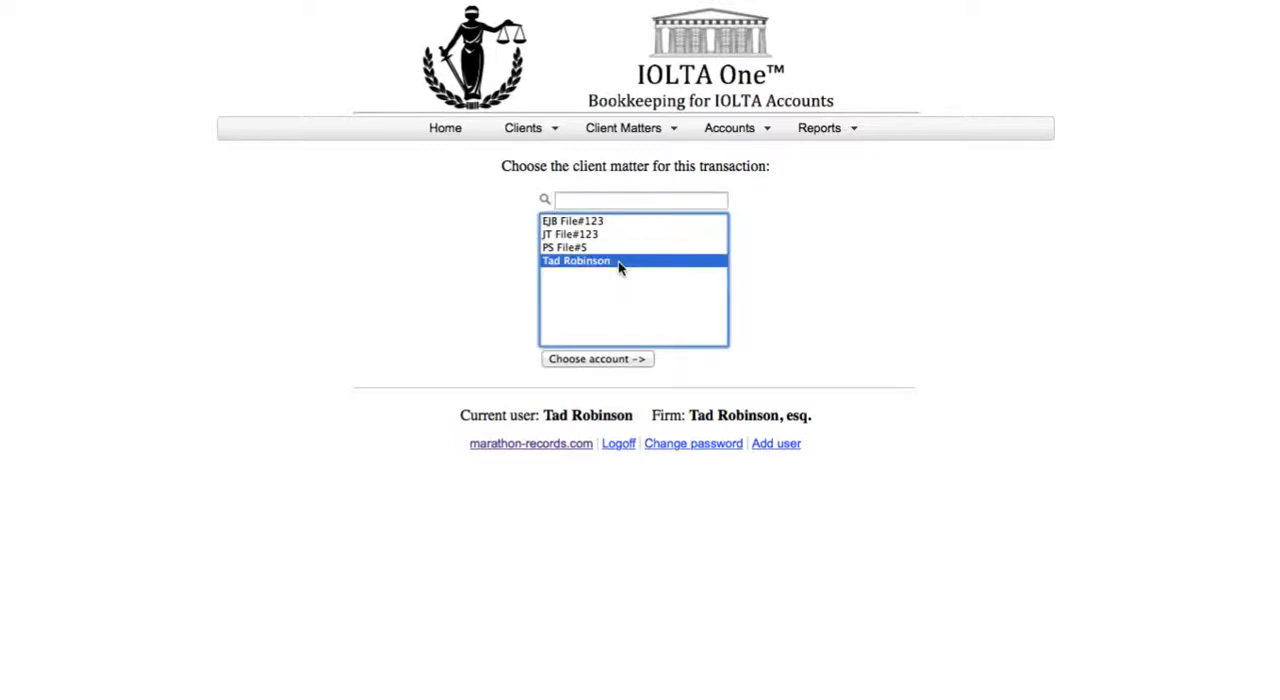
pyautogui.click(641, 362)
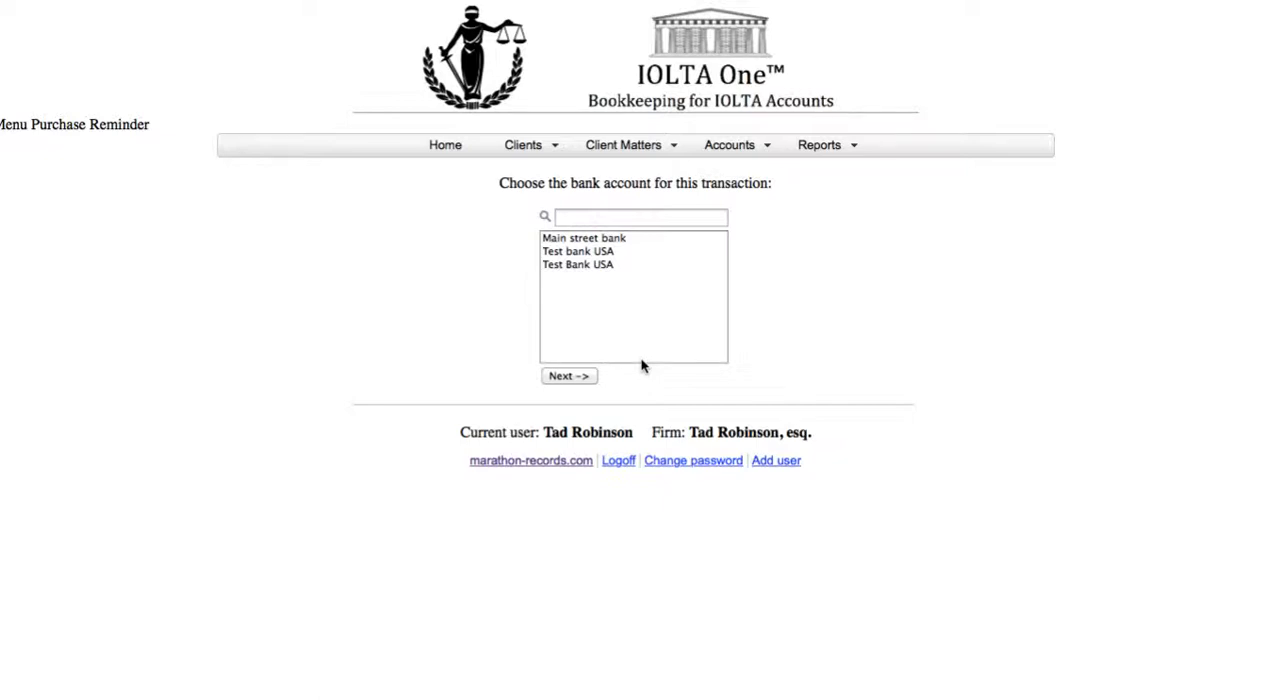
pyautogui.click(630, 245)
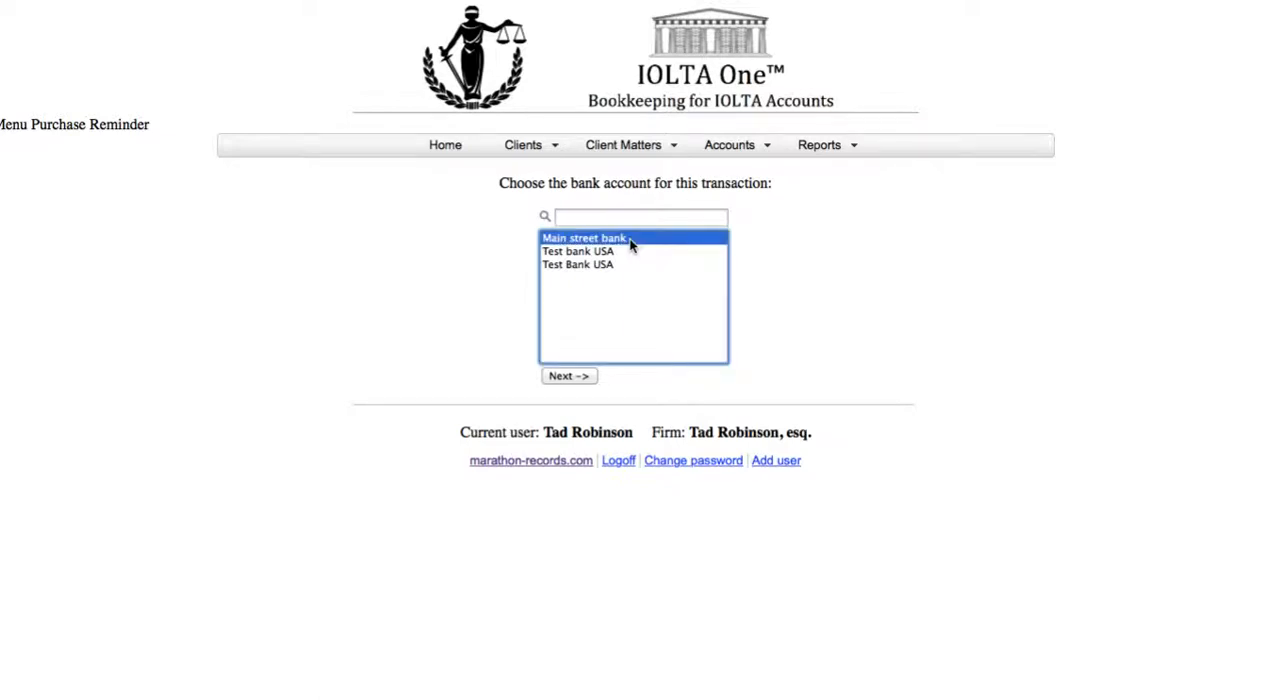
pyautogui.click(568, 376)
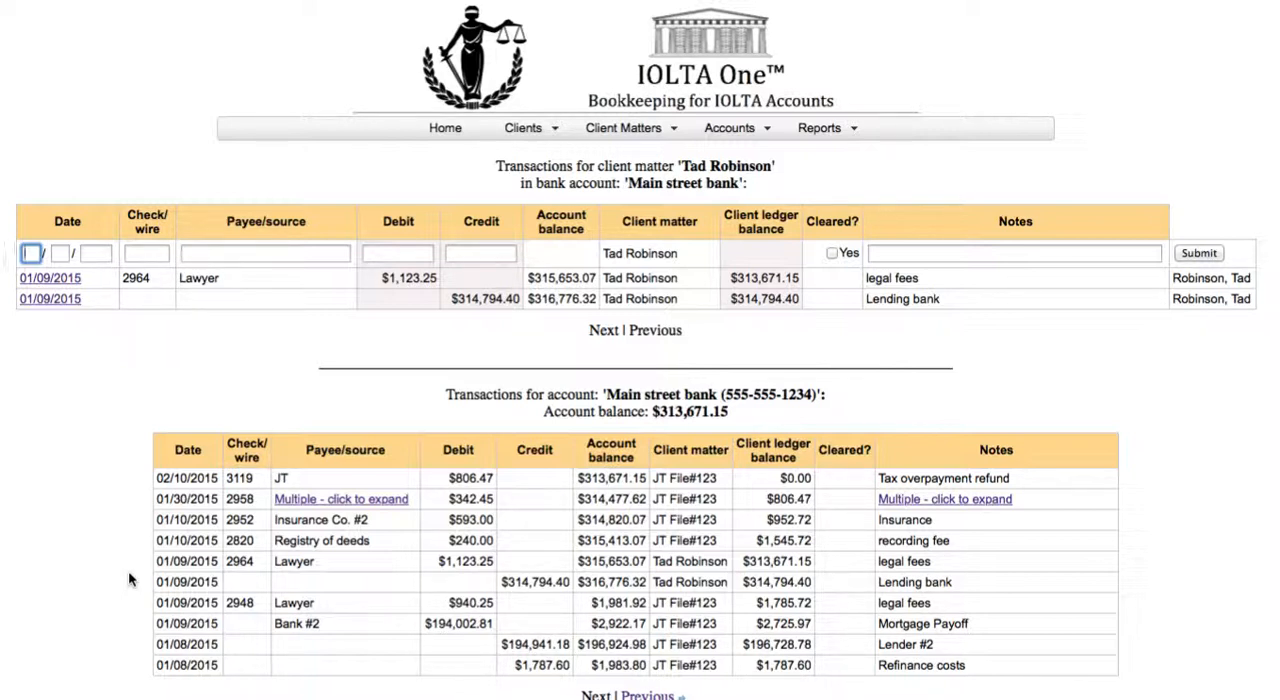
# Step: Date the new transaction 1/9/15 and leave its check/wire number blank
pyautogui.write('1')
pyautogui.press('Tab')
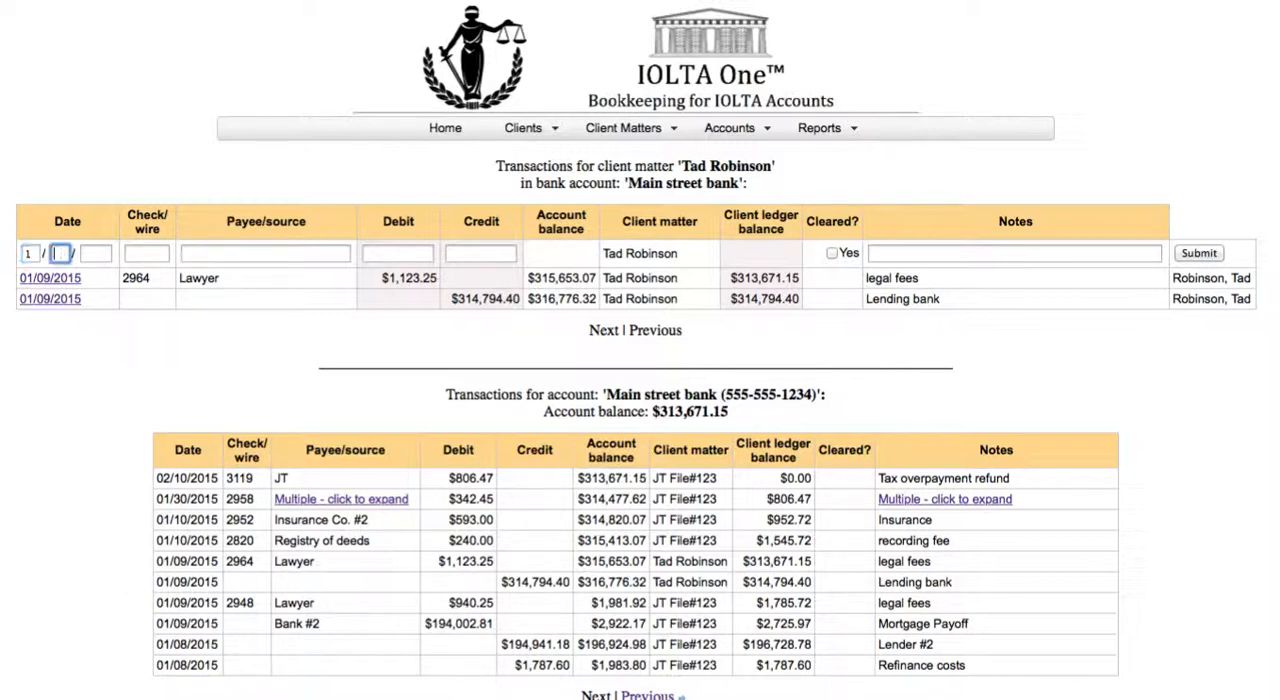
pyautogui.write('9')
pyautogui.press('Tab')
pyautogui.write('15')
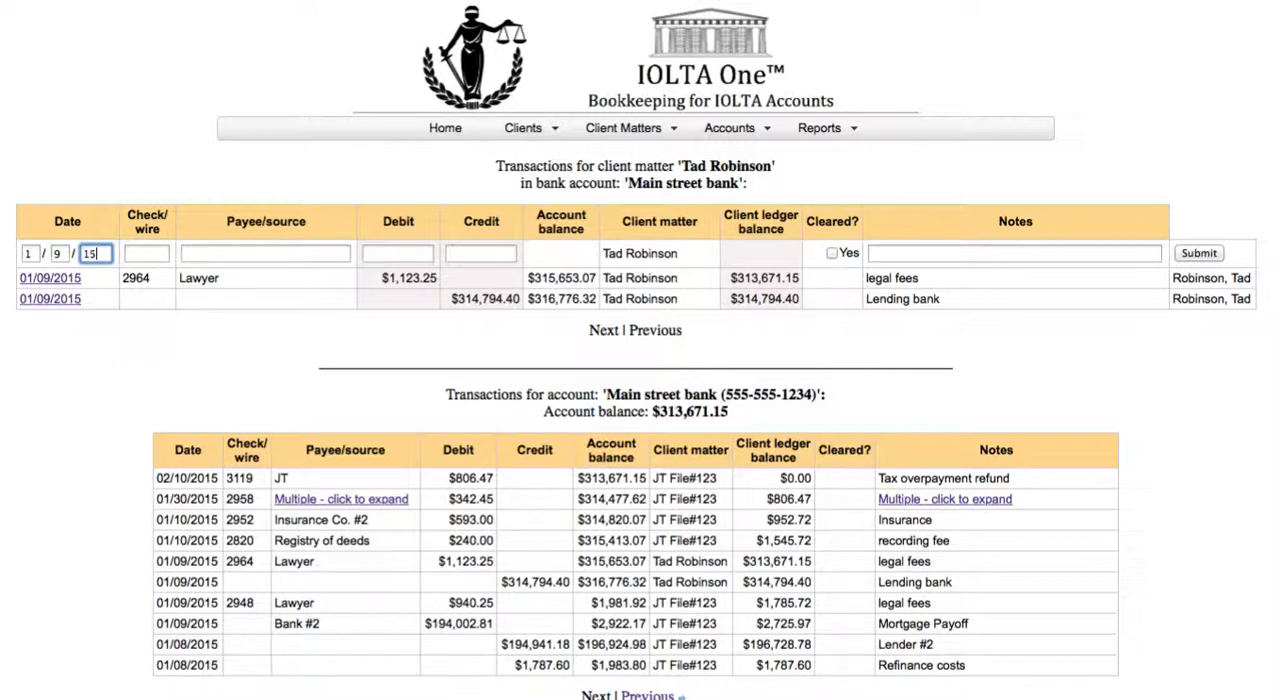
pyautogui.press('Tab')
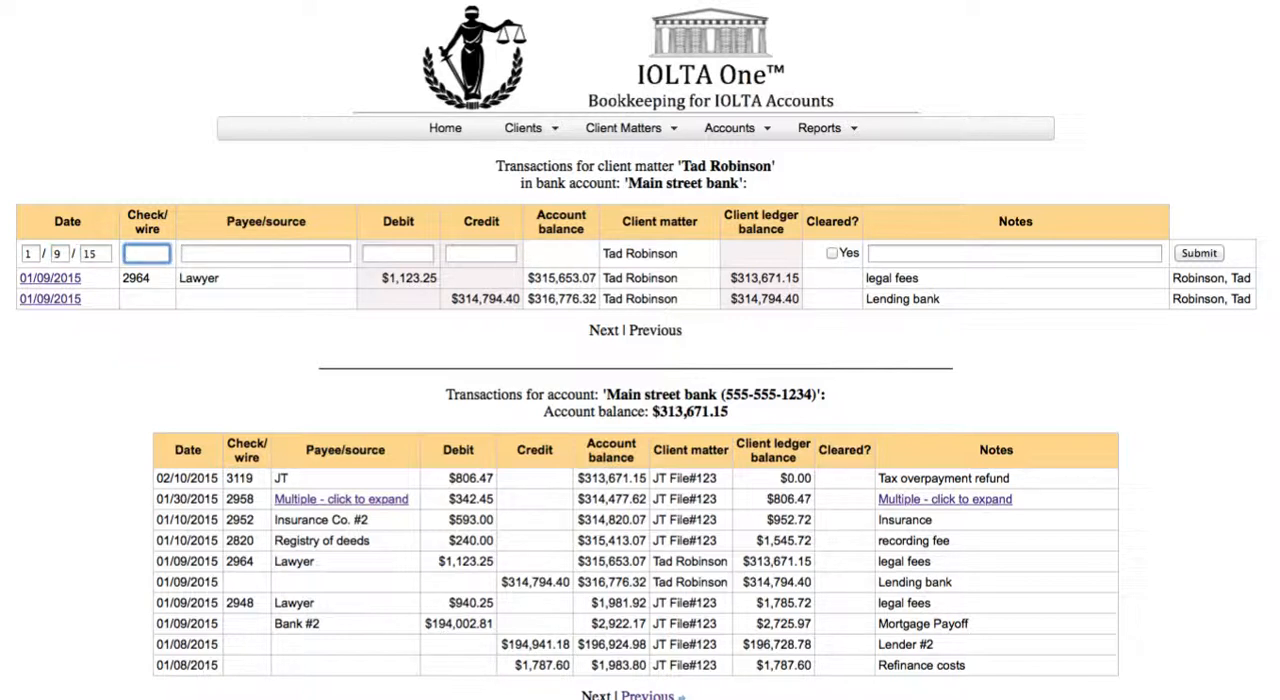
pyautogui.press('Tab')
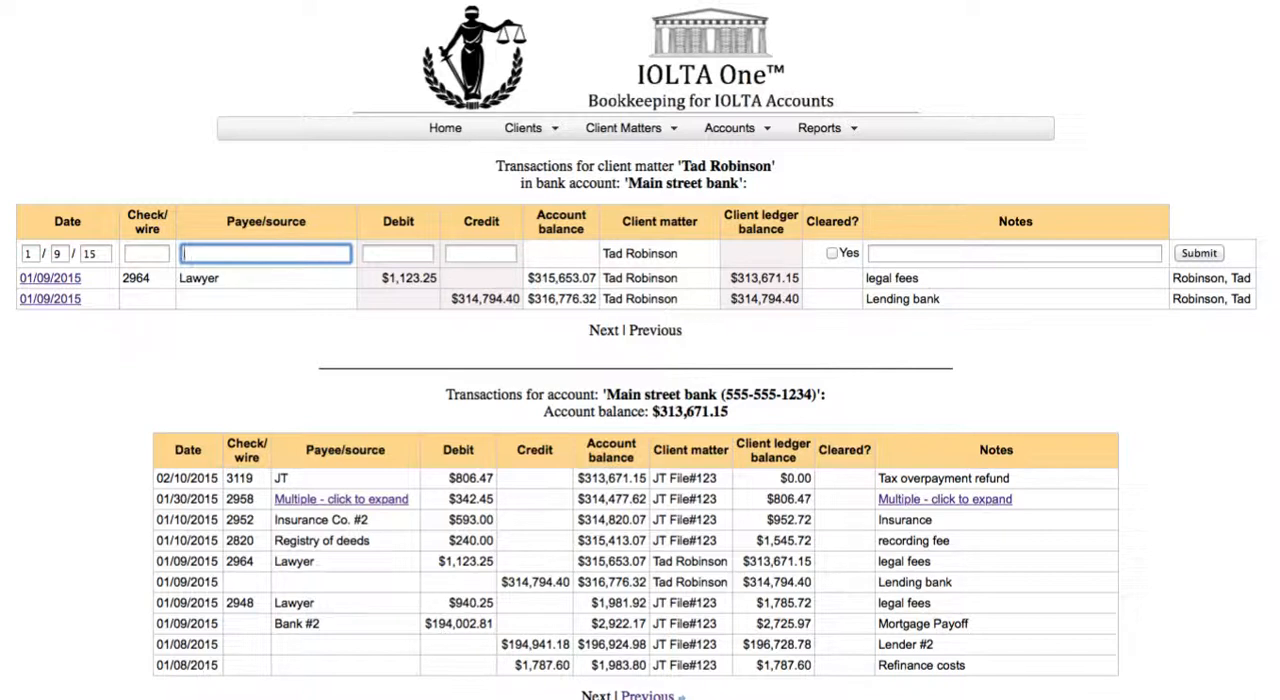
# Step: Enter Savings Bank as the payee with a debit of 184226.25
pyautogui.write('Savings Bank')
pyautogui.press('Tab')
pyautogui.write('1')
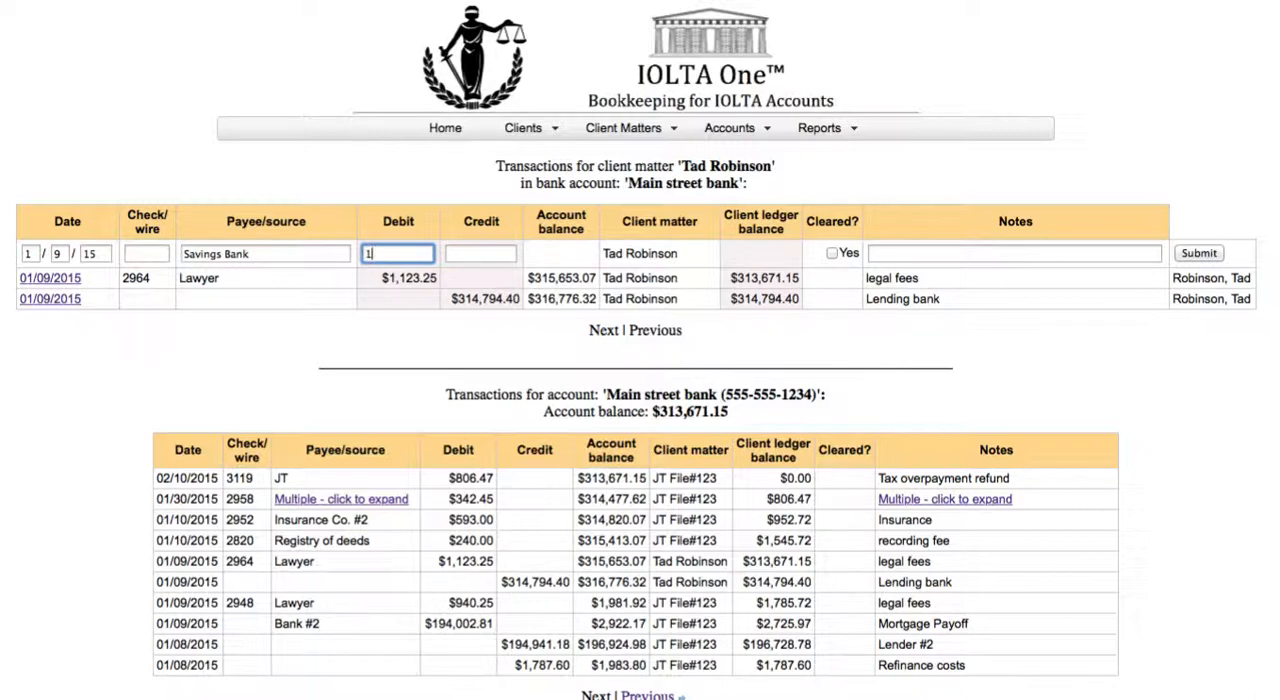
pyautogui.write('84226.25')
pyautogui.press('Tab')
pyautogui.press('Tab')
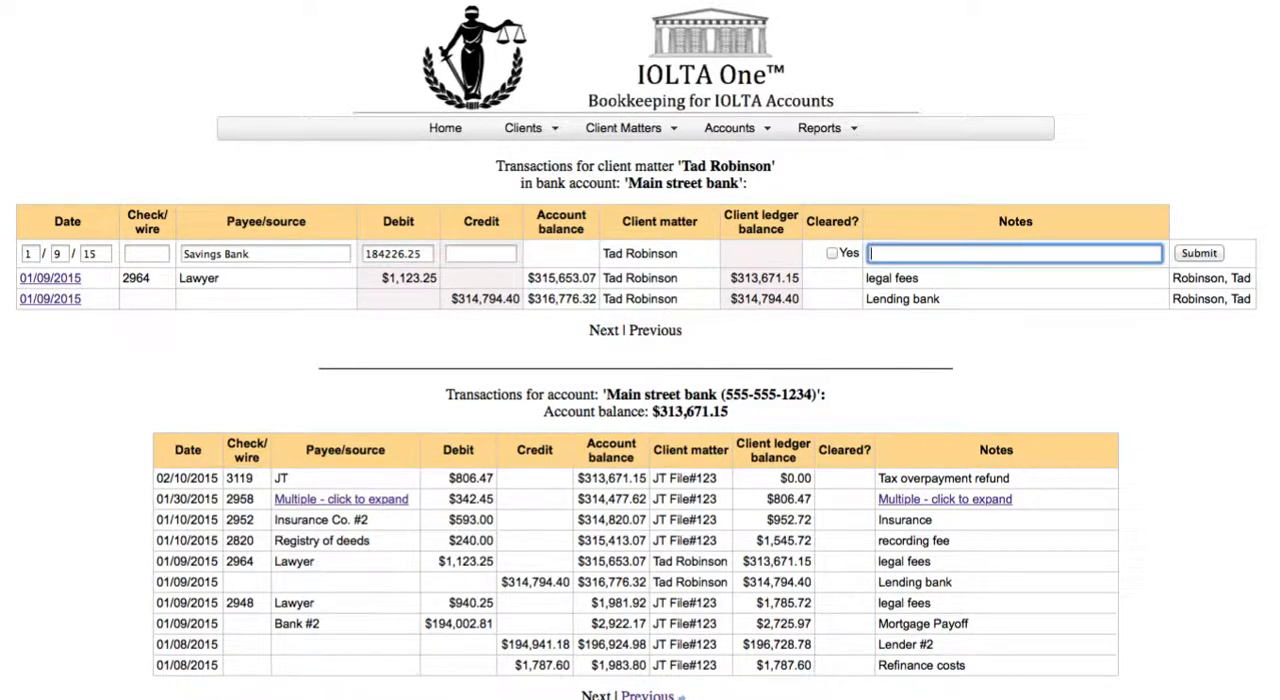
# Step: Add the note "mortgage payoff", submit the Savings Bank transaction and highlight its ledger row
pyautogui.write('mortgage payoff')
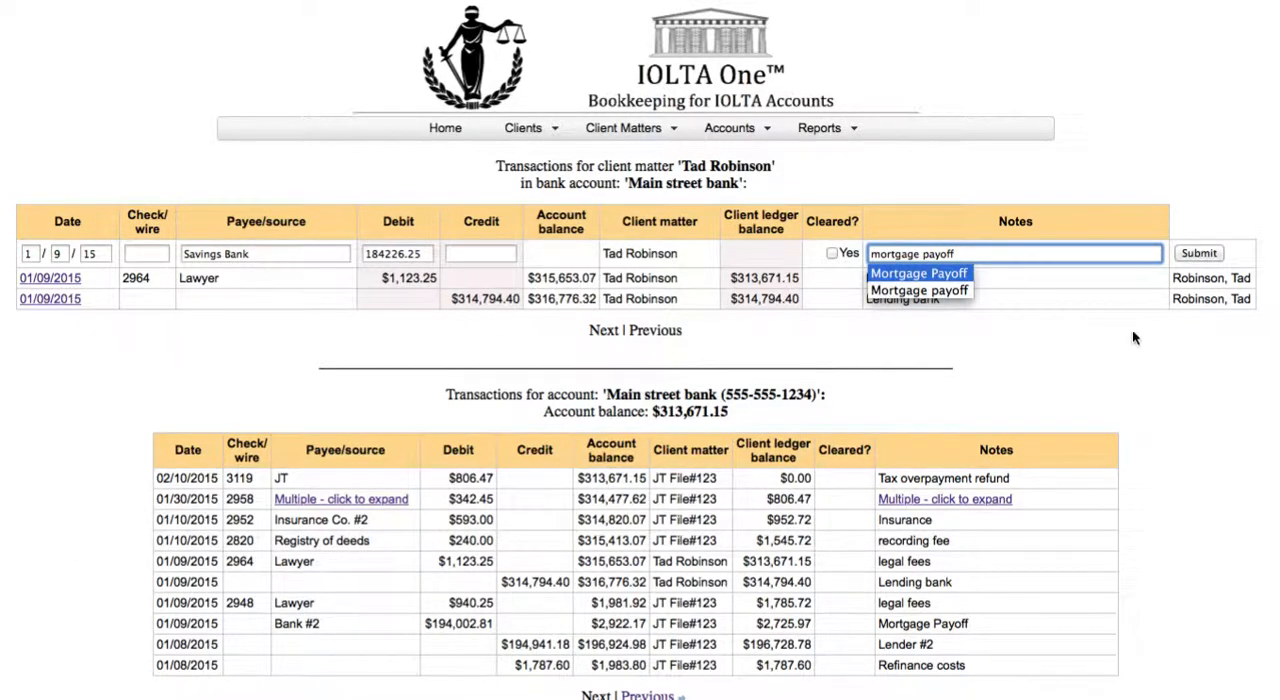
pyautogui.click(1205, 255)
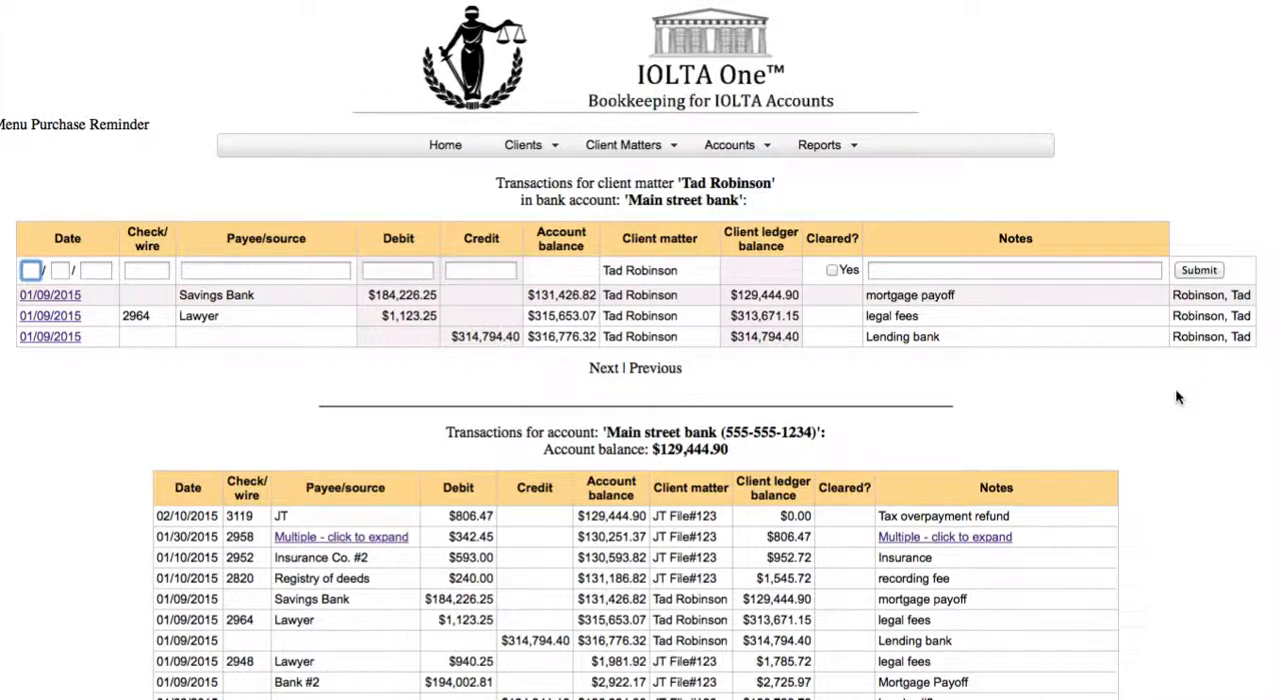
pyautogui.click(1121, 293)
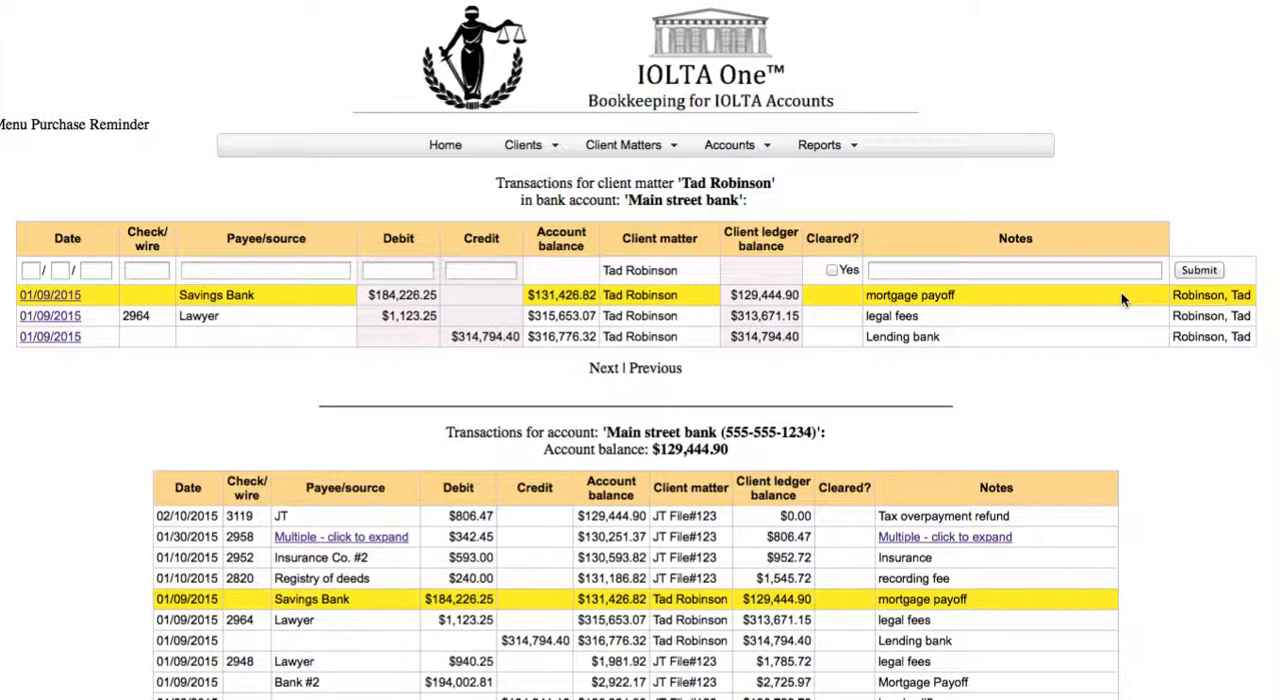
# Step: Start another transaction dated 1/9/15 with check number 2967
pyautogui.click(31, 270)
pyautogui.write('1')
pyautogui.press('Tab')
pyautogui.write('9')
pyautogui.press('Tab')
pyautogui.write('15')
pyautogui.press('Tab')
pyautogui.write('2967')
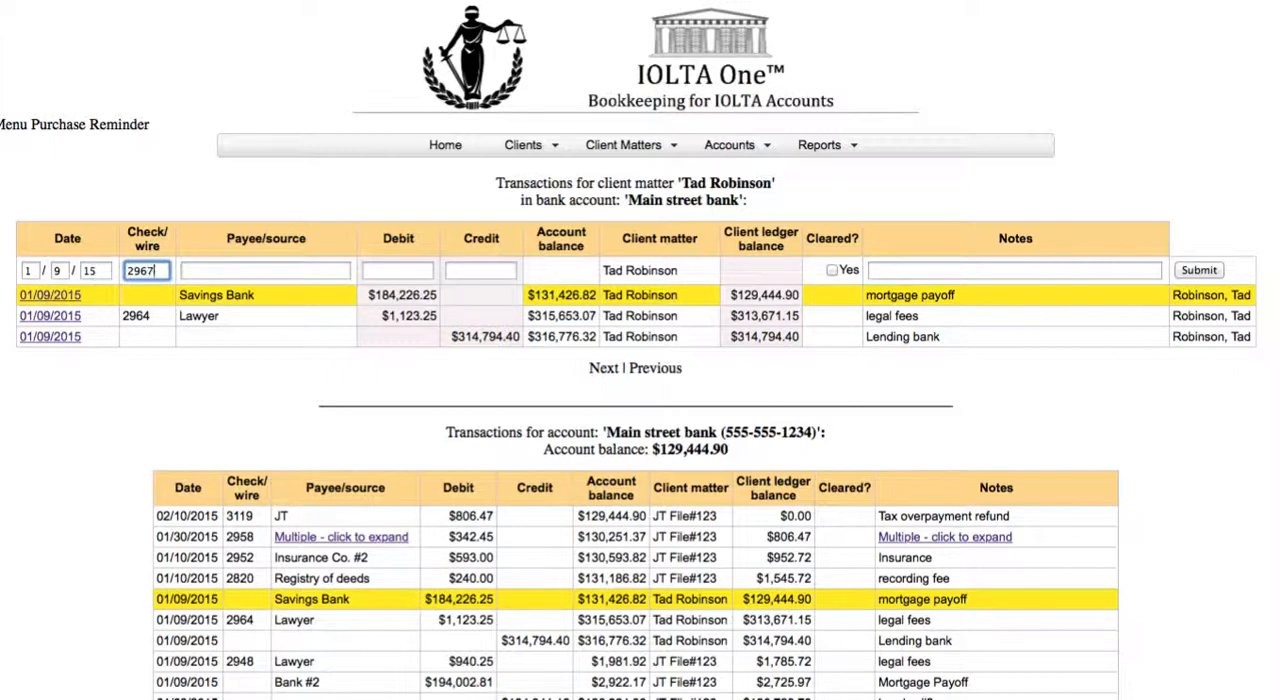
pyautogui.press('Tab')
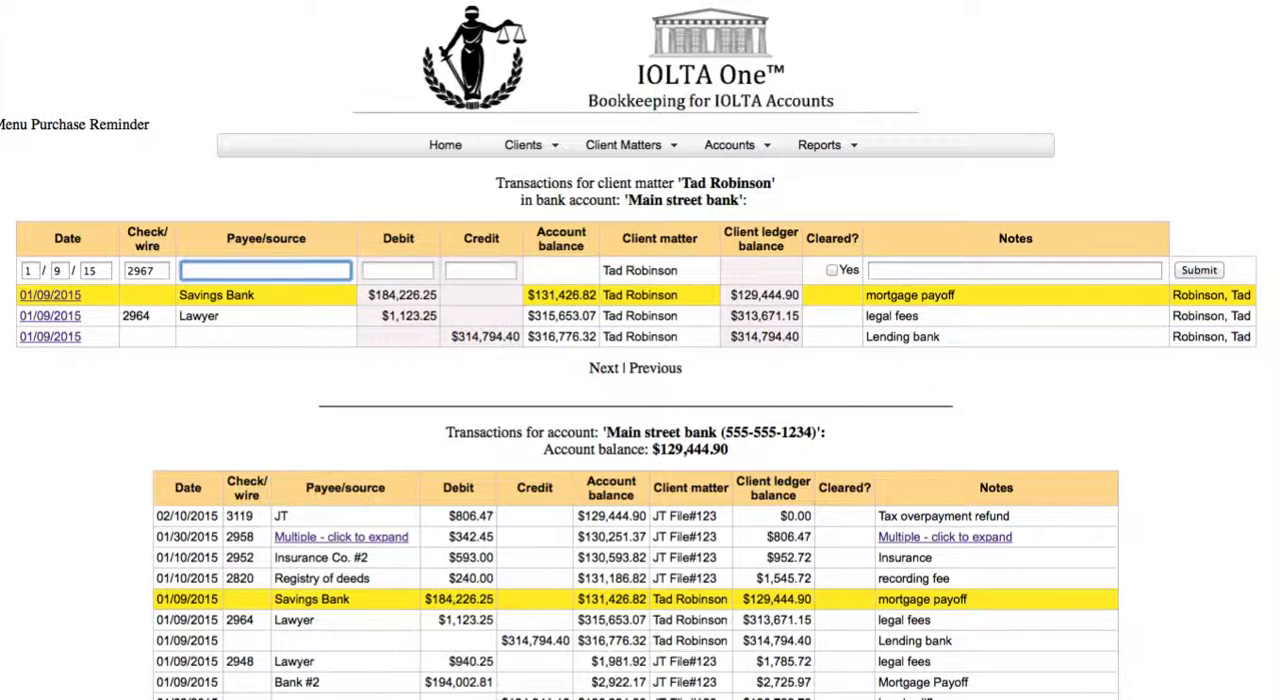
# Step: Enter NE Land Survey as the payee of check 2967 with a debit of 125
pyautogui.write('NE Land Survey')
pyautogui.press('Tab')
pyautogui.write('125')
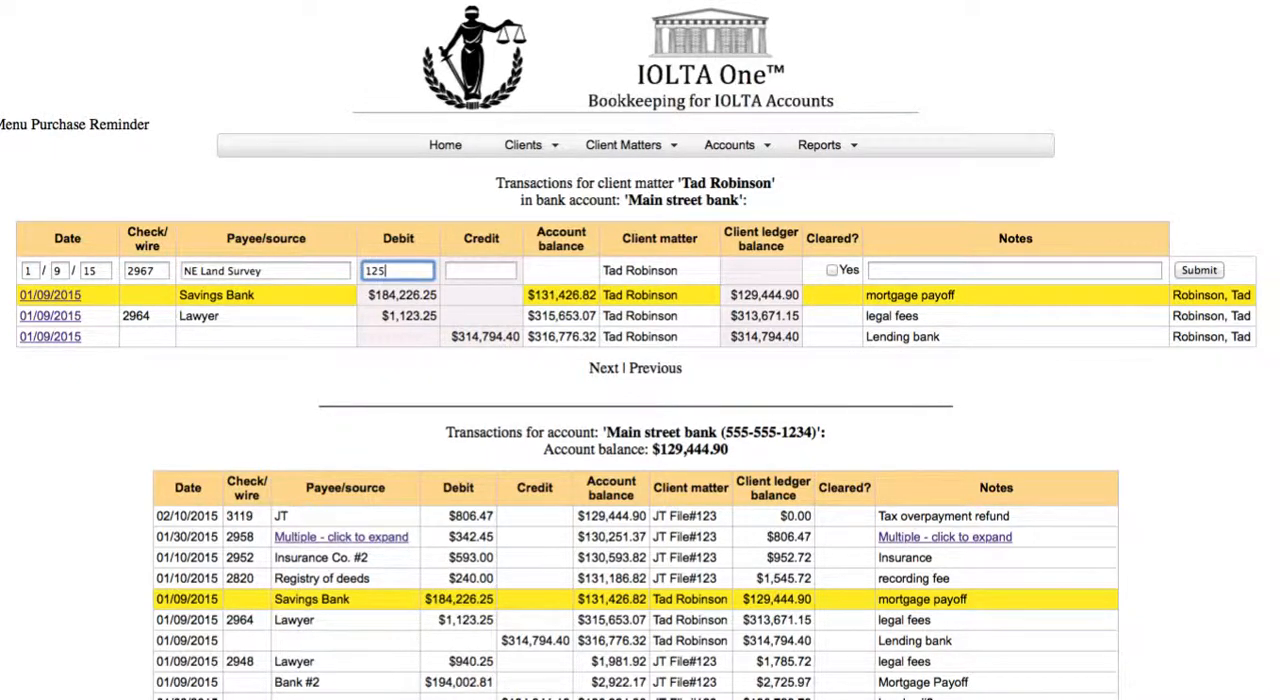
pyautogui.press('Tab')
pyautogui.press('Tab')
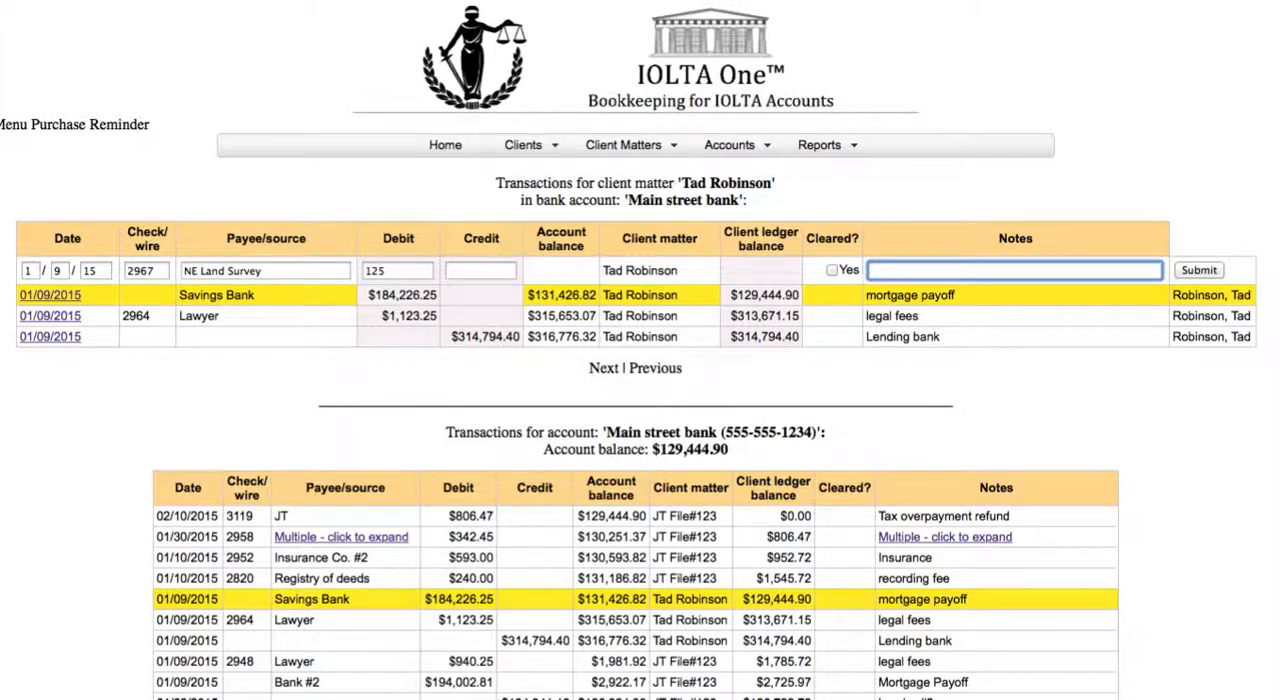
# Step: Add the note "plot plan", submit the NE Land Survey transaction and highlight its ledger row
pyautogui.write('plo')
pyautogui.write('t plan')
pyautogui.click(1197, 269)
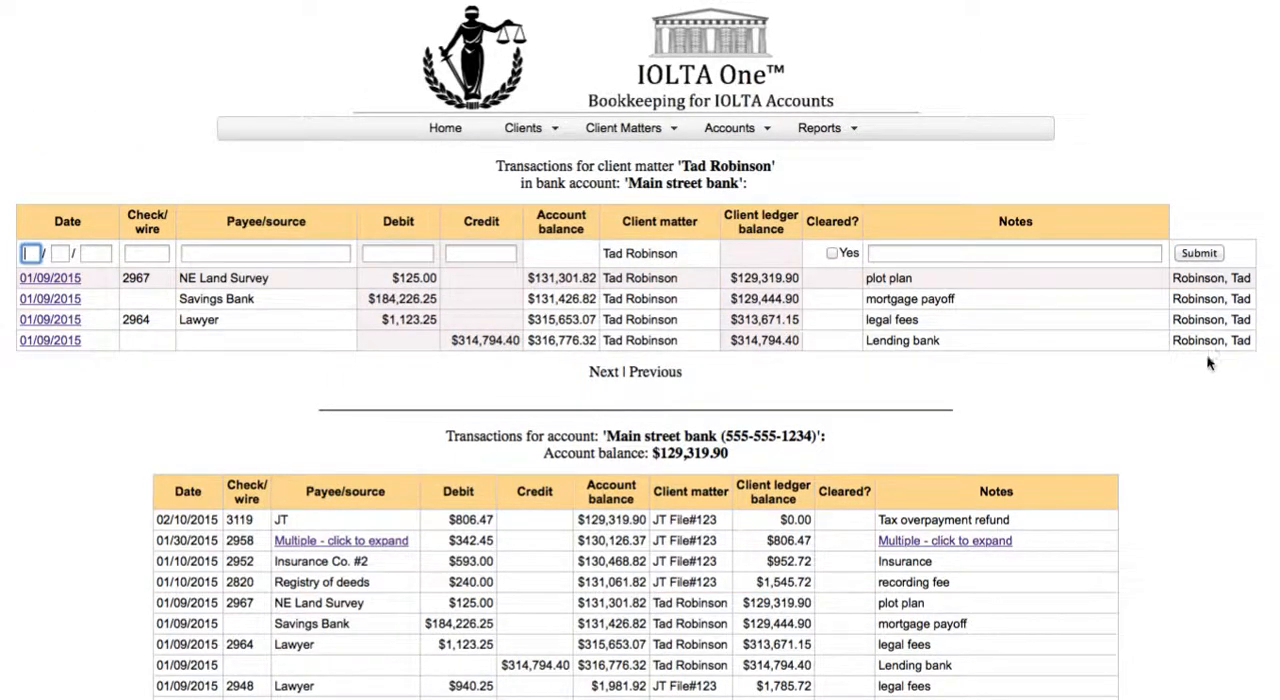
pyautogui.click(1092, 273)
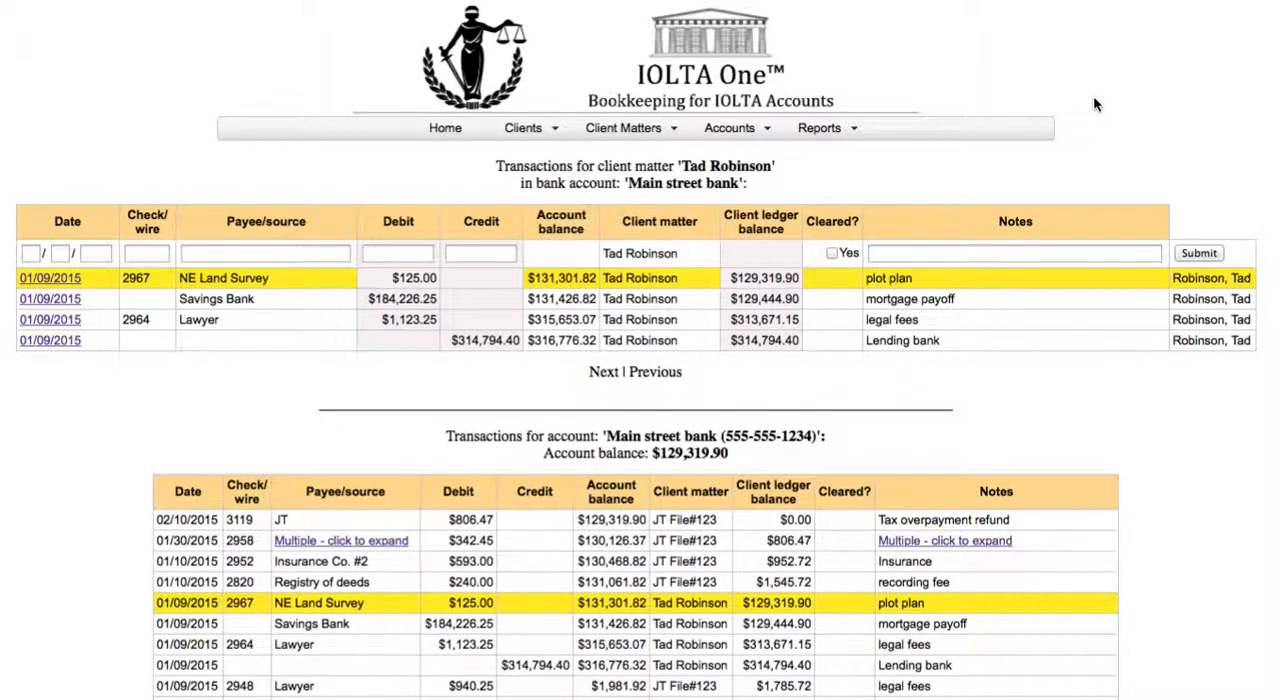
pyautogui.moveTo(634, 137)
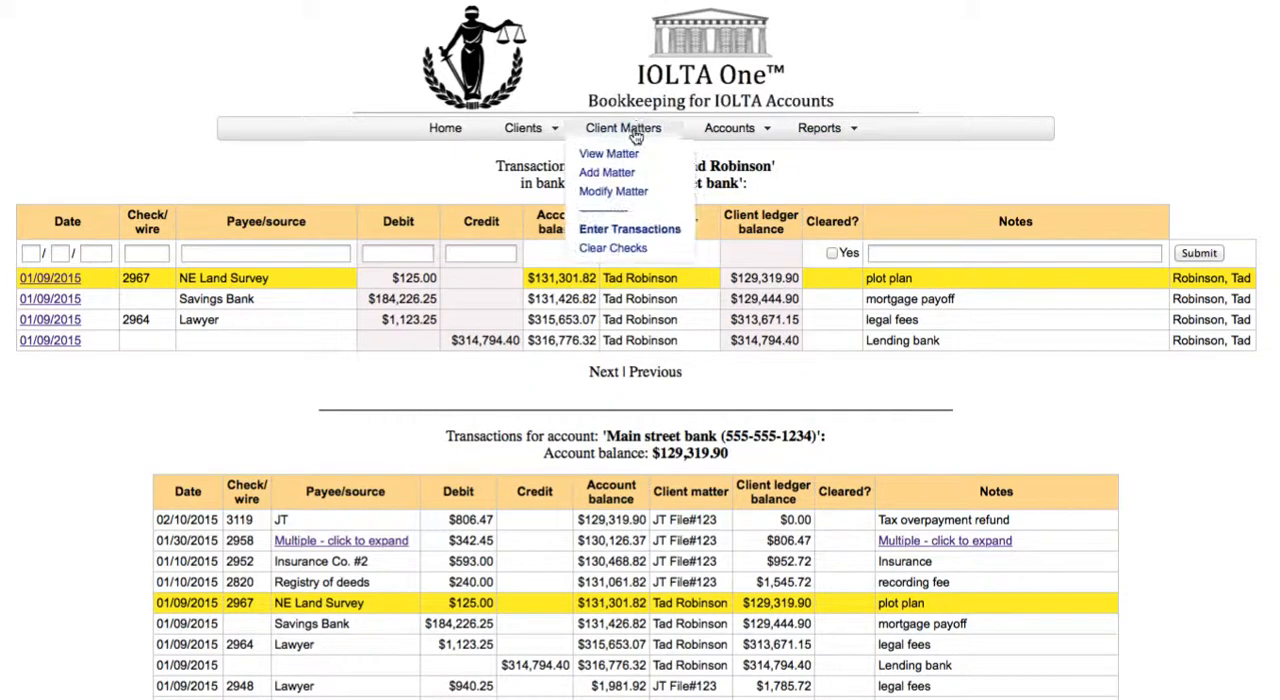
pyautogui.click(641, 231)
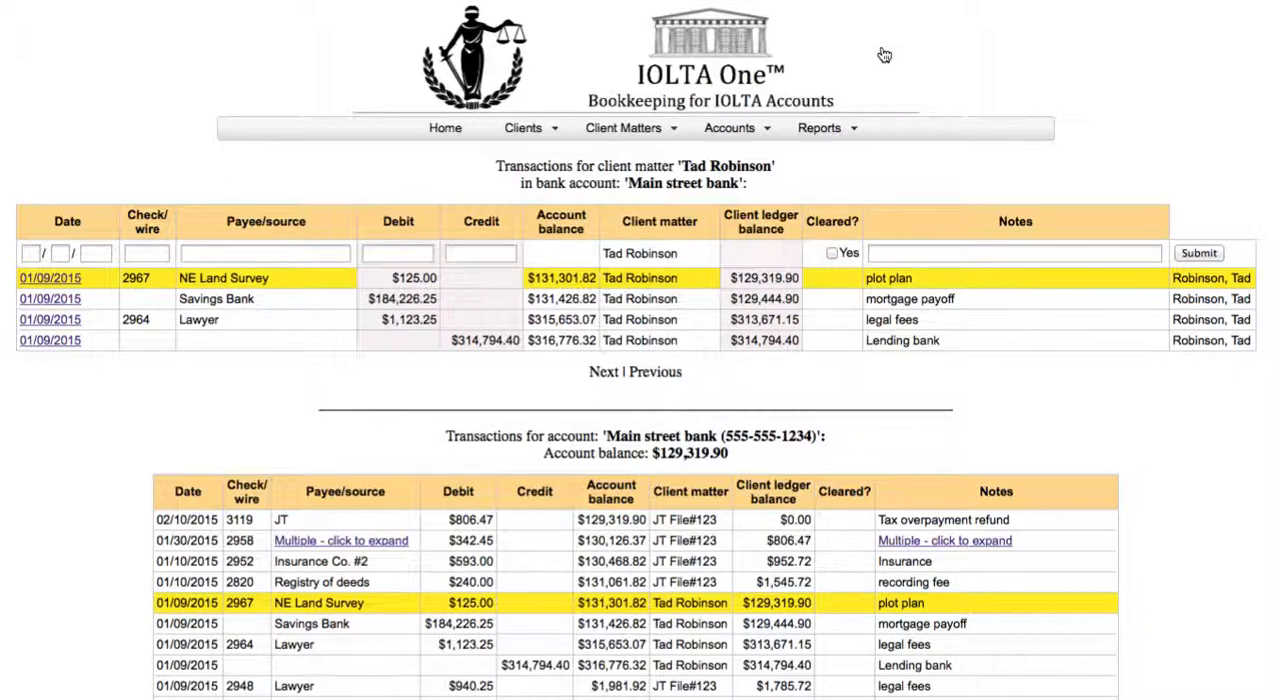
pyautogui.click(883, 0)
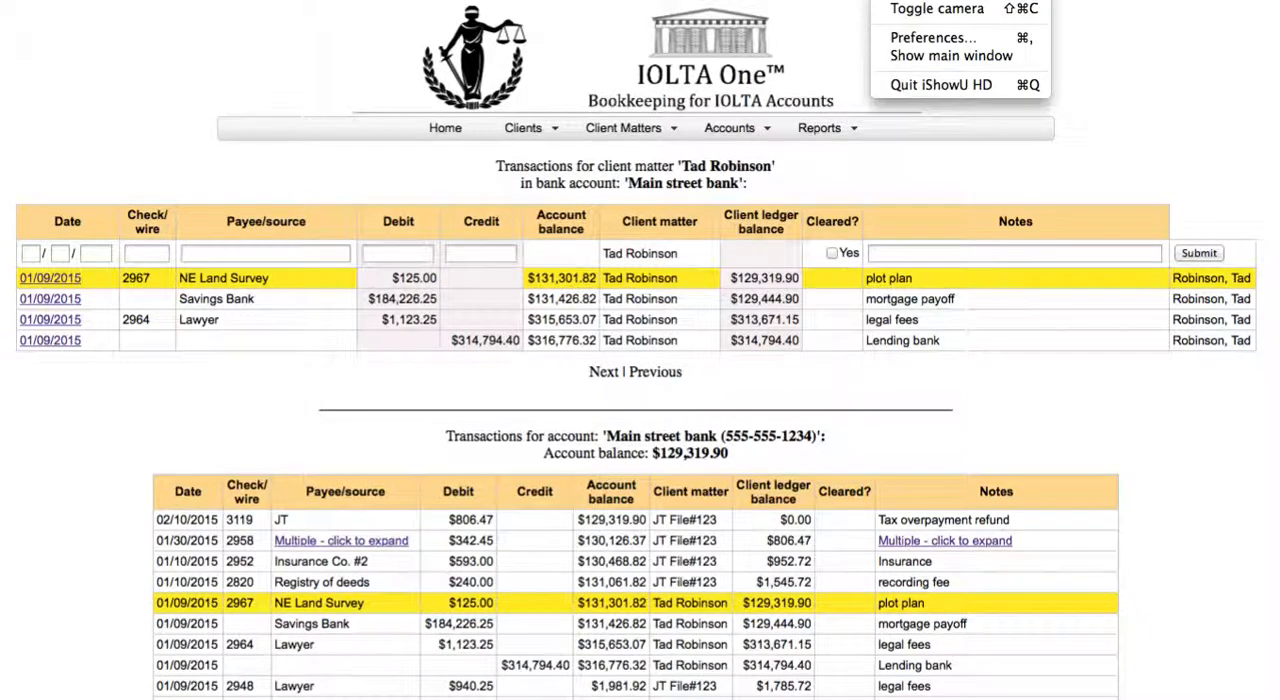